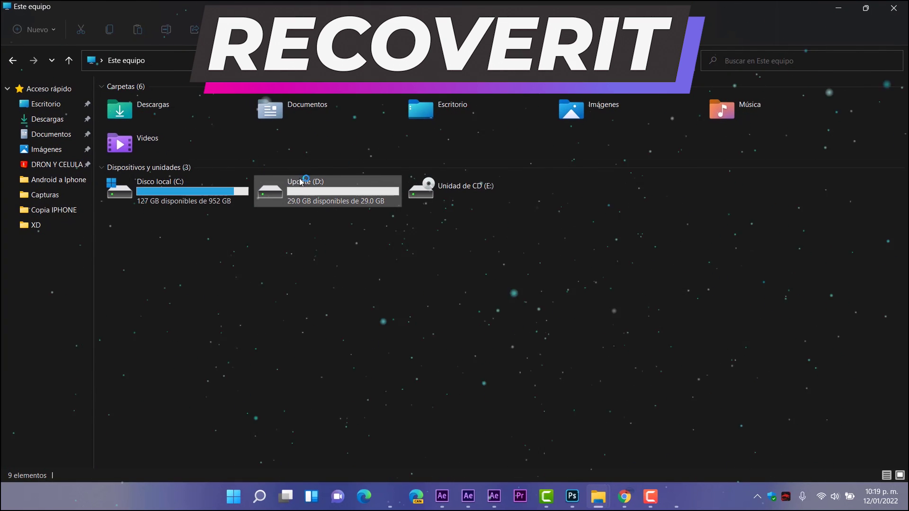
- Open the Update (D:) drive to check its contents, return to Este equipo and minimize the file window
click(305, 193)
double_click(304, 193)
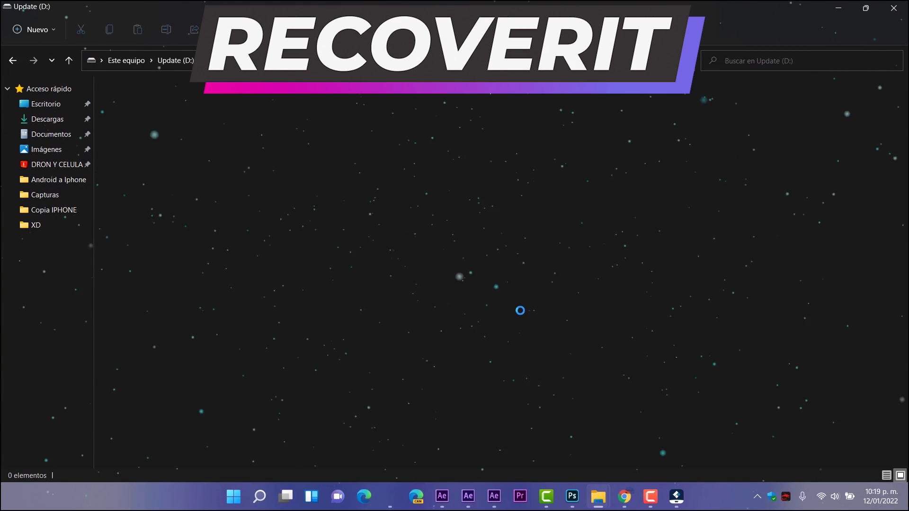
key(alt+Left)
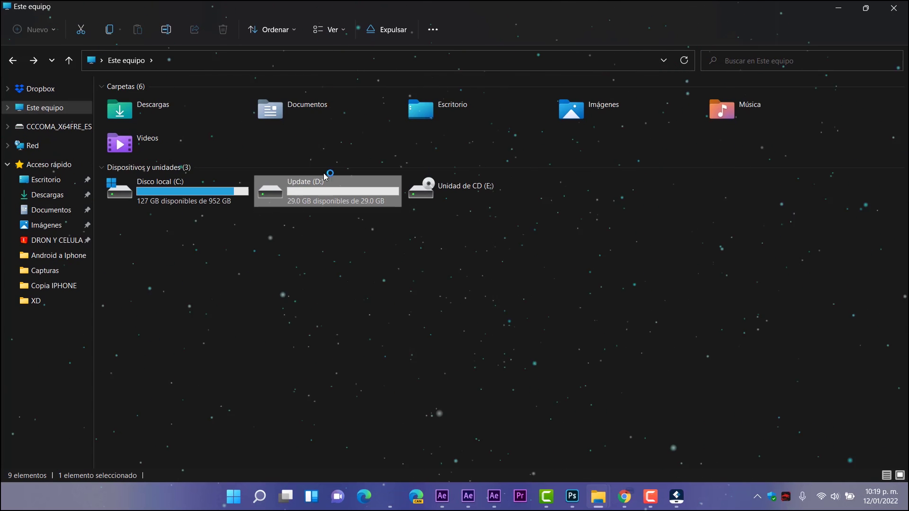
click(838, 7)
drag(484, 87, 471, 86)
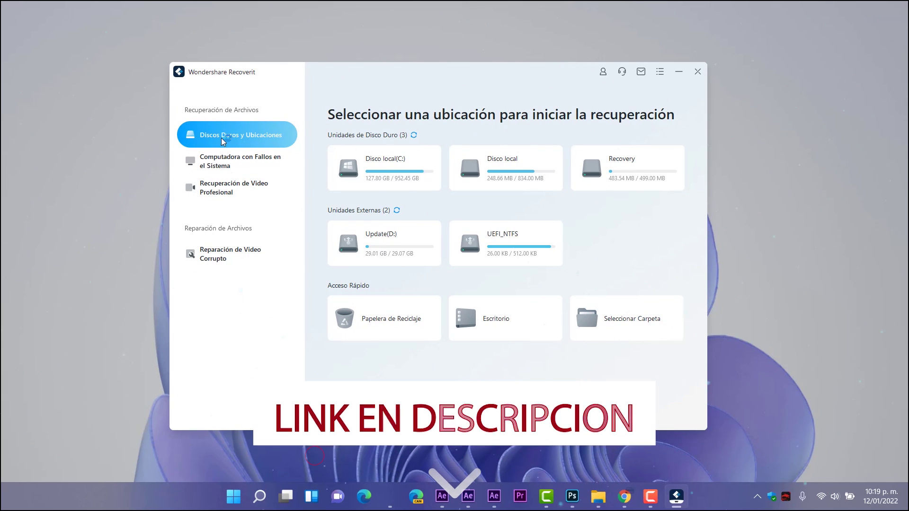
- Review the crashed computer, professional video recovery and corrupt video repair sections, and return to Discos Duros y Ubicaciones
click(237, 164)
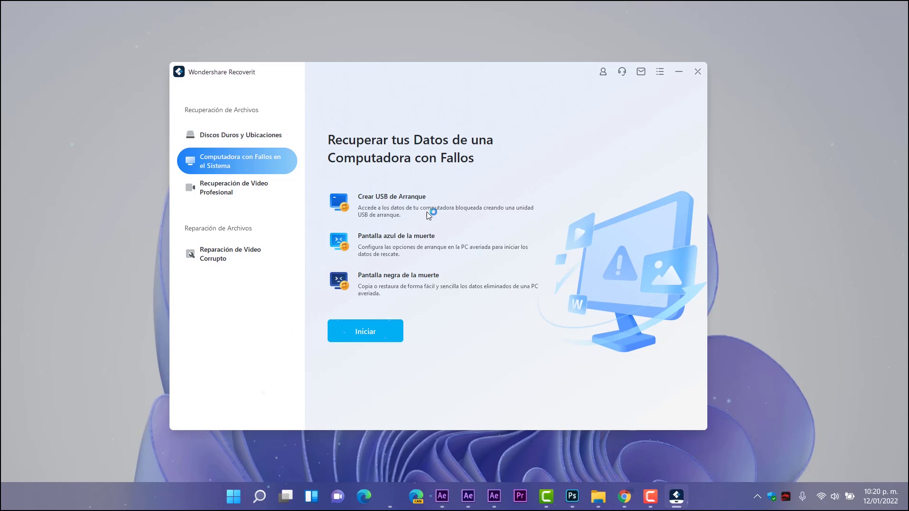
click(223, 191)
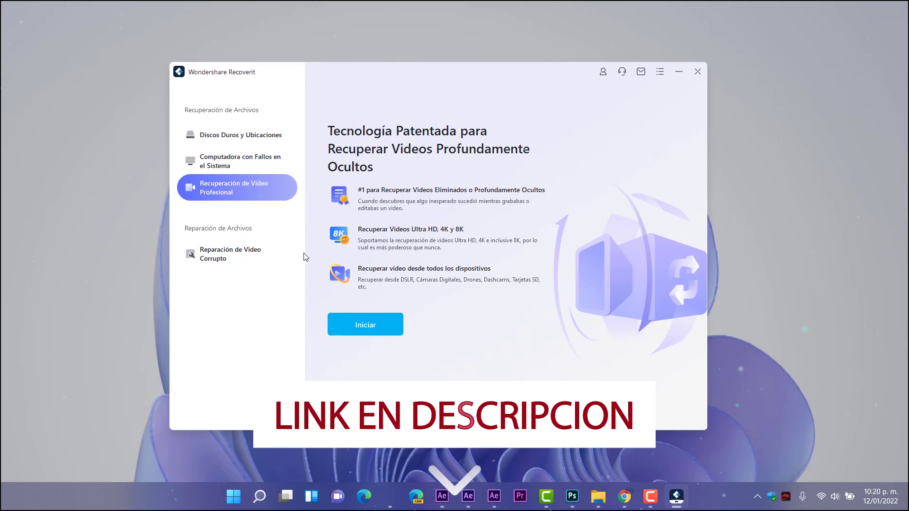
click(249, 260)
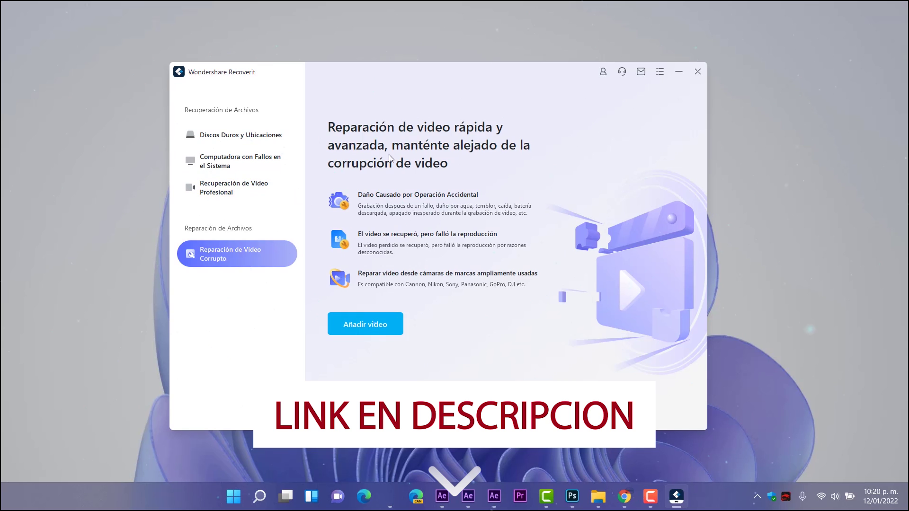
click(230, 137)
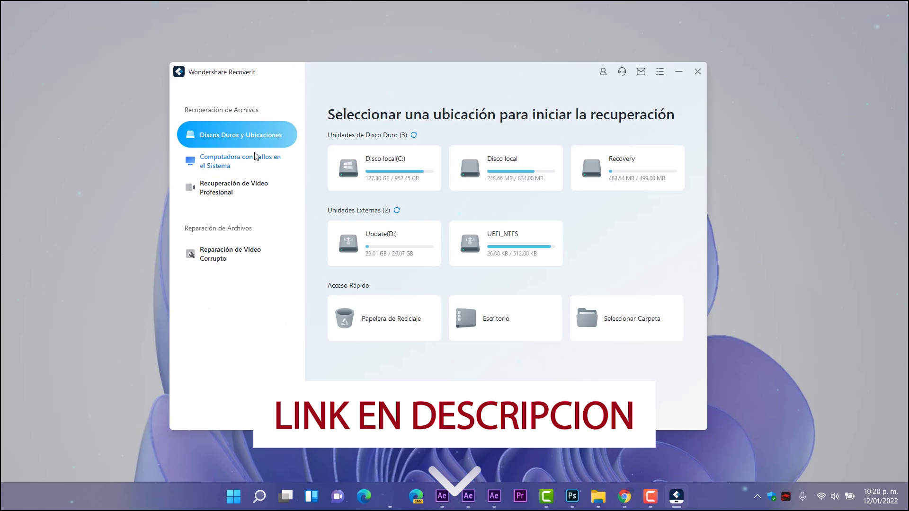
- Scan the external drive Update (D:) for lost files and dismiss the scan completion message
mouse_move(615, 172)
mouse_move(400, 169)
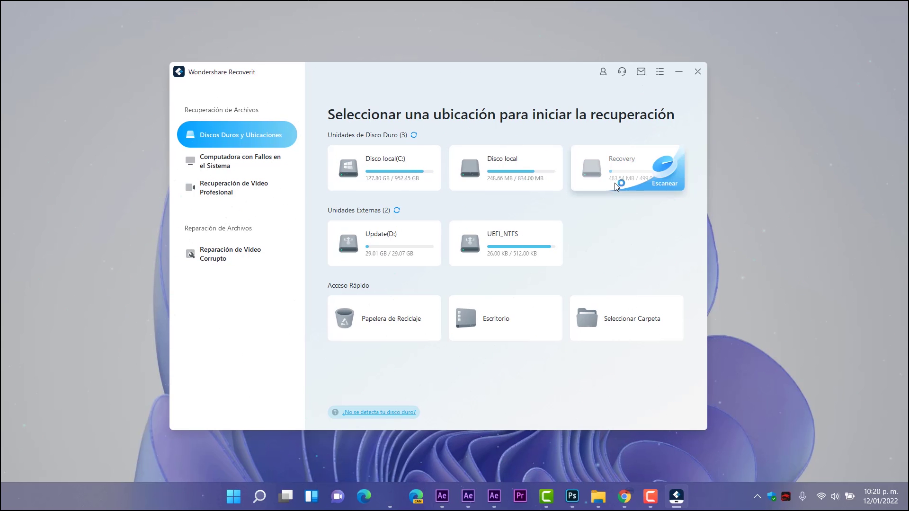
mouse_move(530, 166)
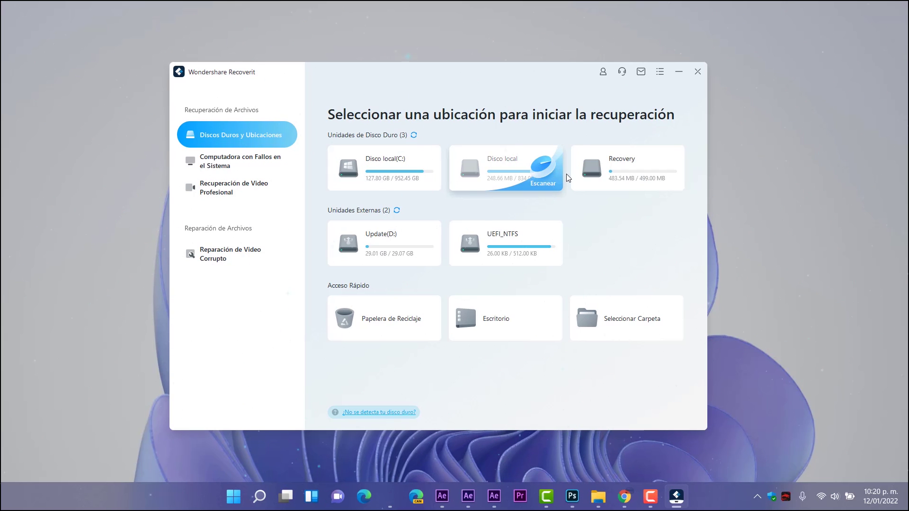
mouse_move(392, 259)
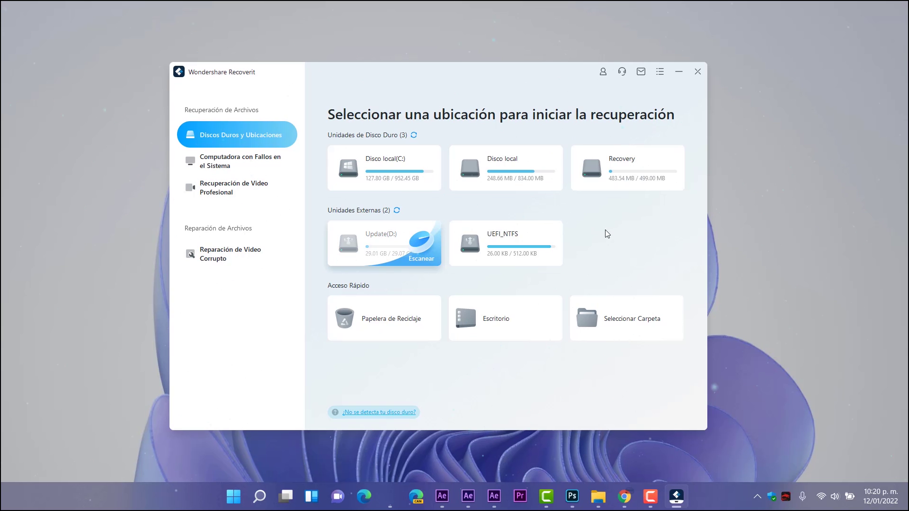
click(411, 250)
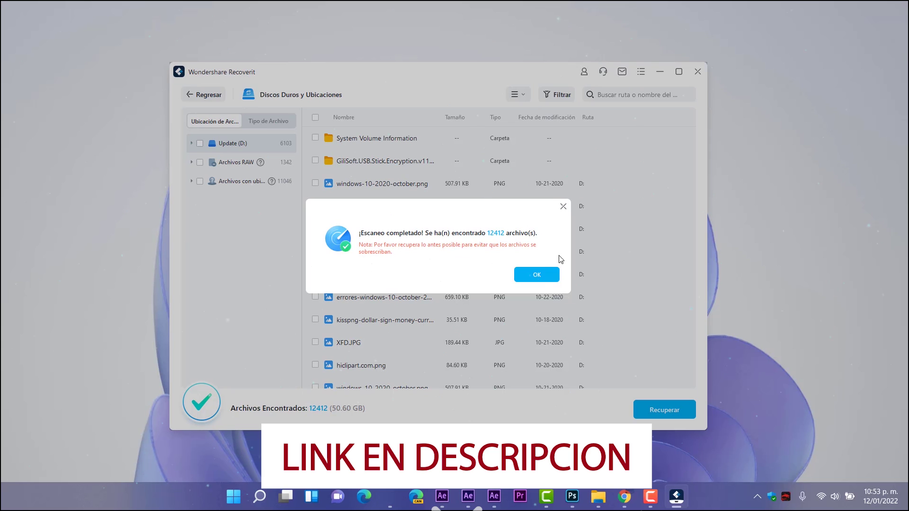
click(534, 274)
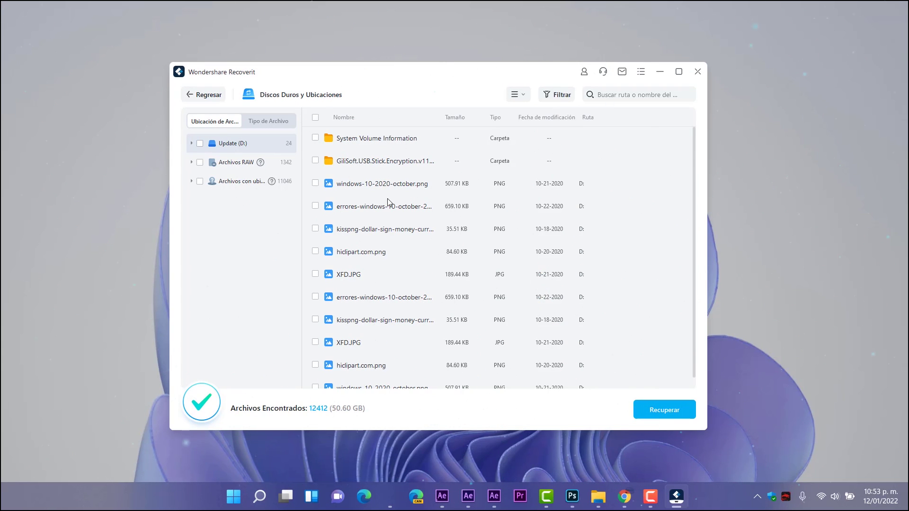
- Browse the scan results by location, expanding Update (D:), the lost-location files and Archivos RAW
click(255, 145)
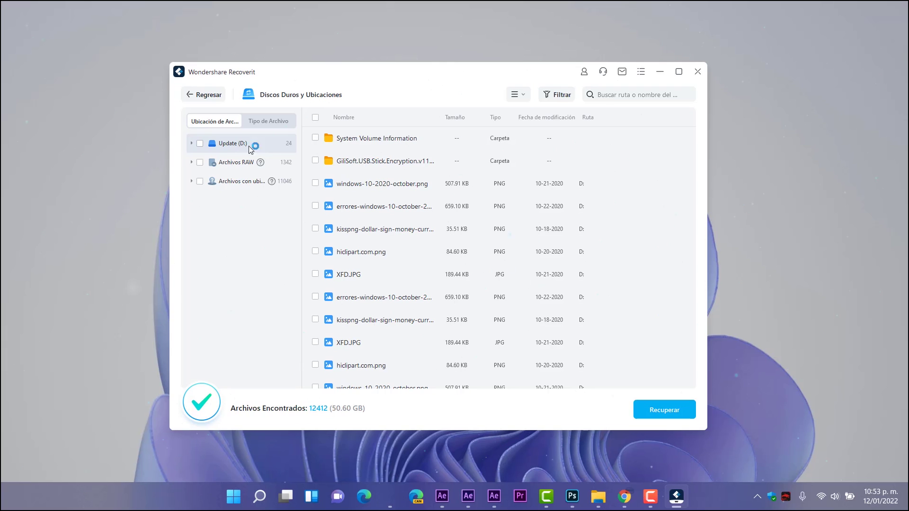
click(192, 143)
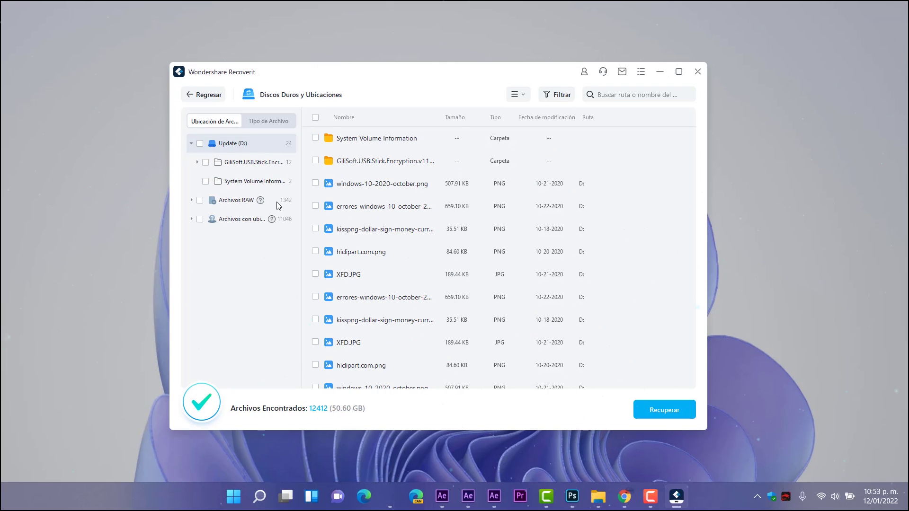
click(192, 219)
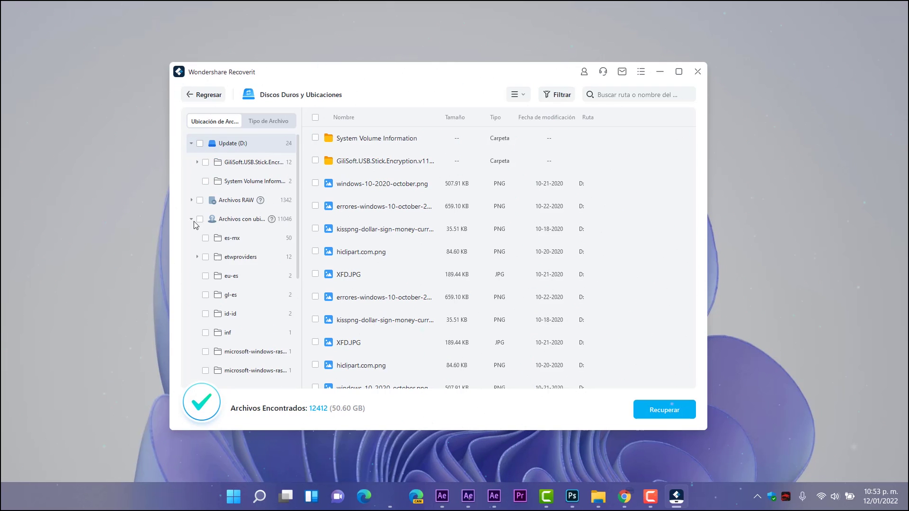
scroll(247, 247, down, 1)
scroll(263, 258, down, 1)
scroll(241, 208, up, 4)
click(191, 201)
scroll(260, 256, down, 5)
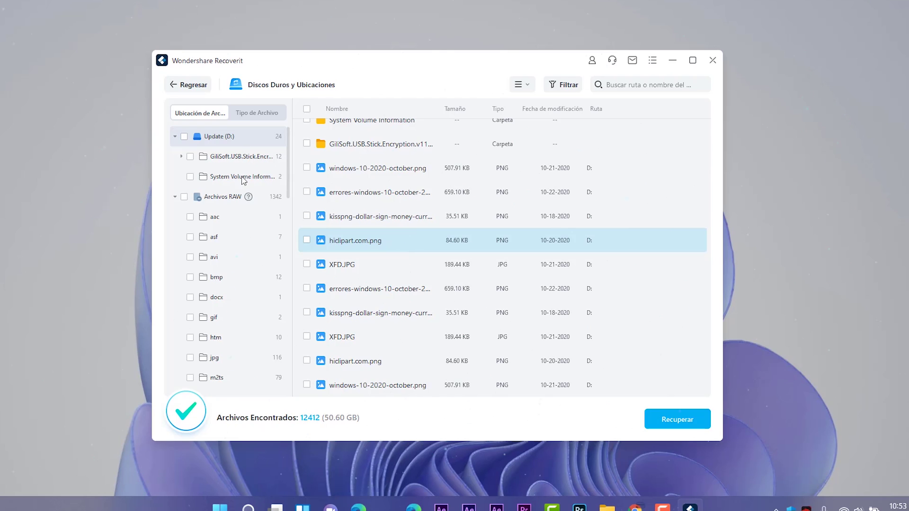
- Group the scan results by file type and list the PNG files under Gráficos
click(260, 115)
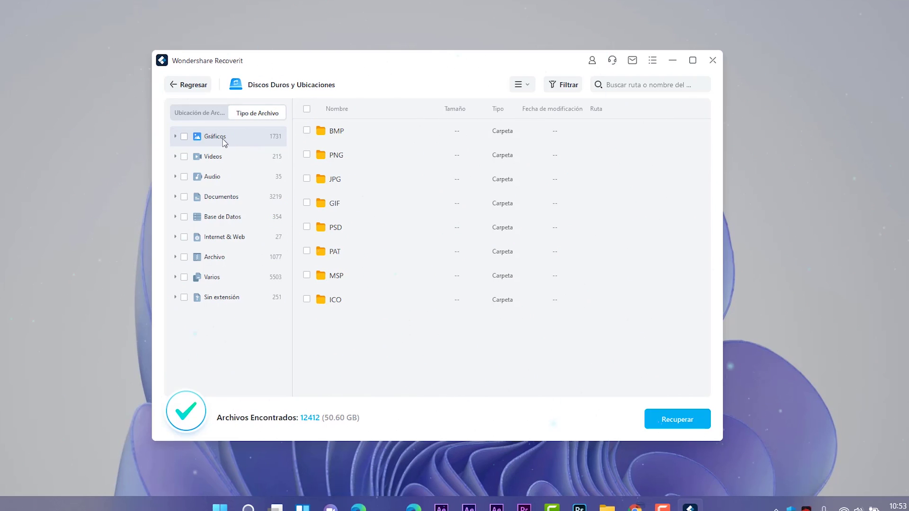
click(175, 136)
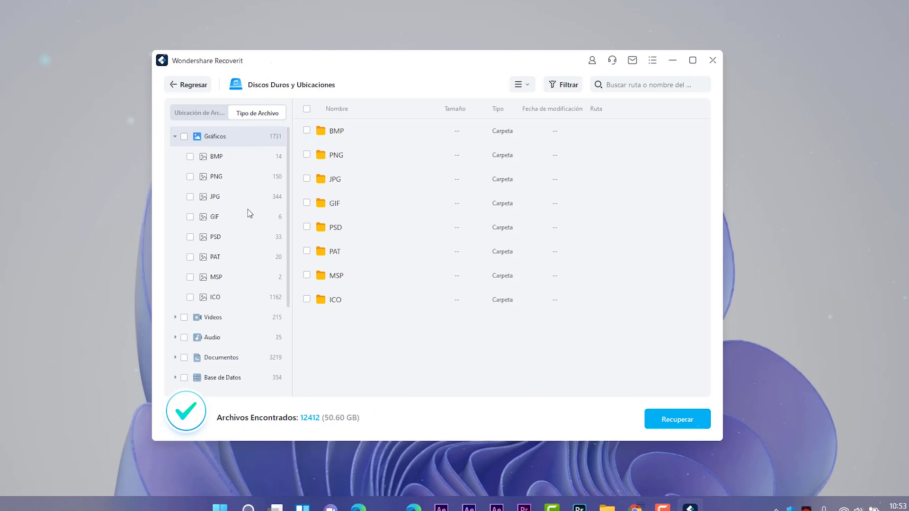
click(221, 177)
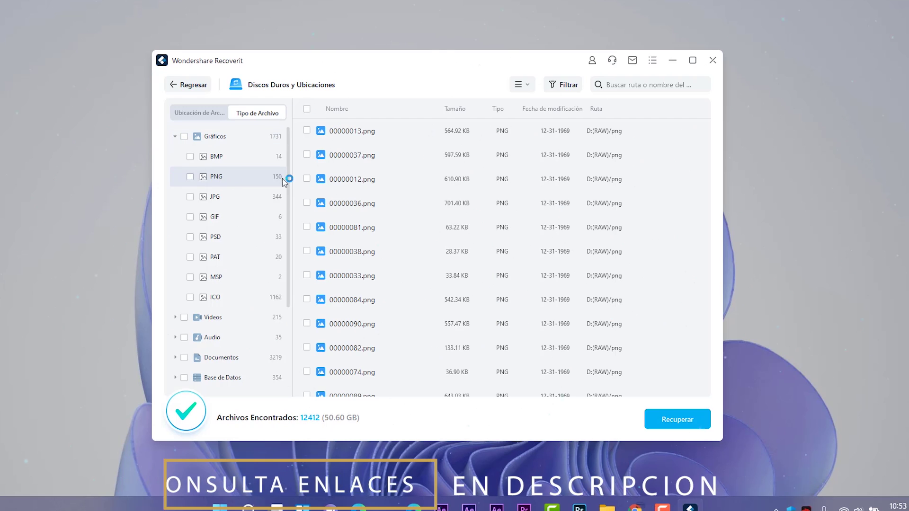
- Preview several of the found PNG images, including 00000037.png, 00000038.png and 00000697.png, closing each preview
double_click(362, 155)
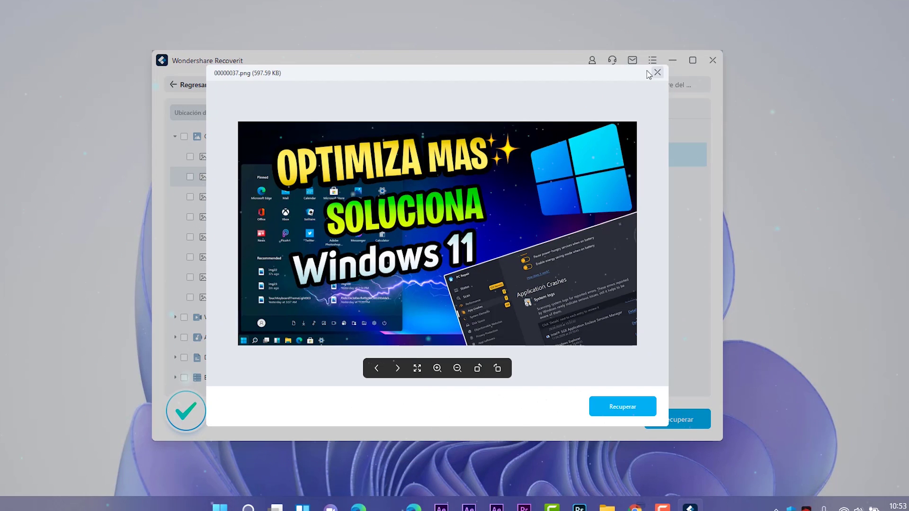
click(663, 77)
double_click(361, 251)
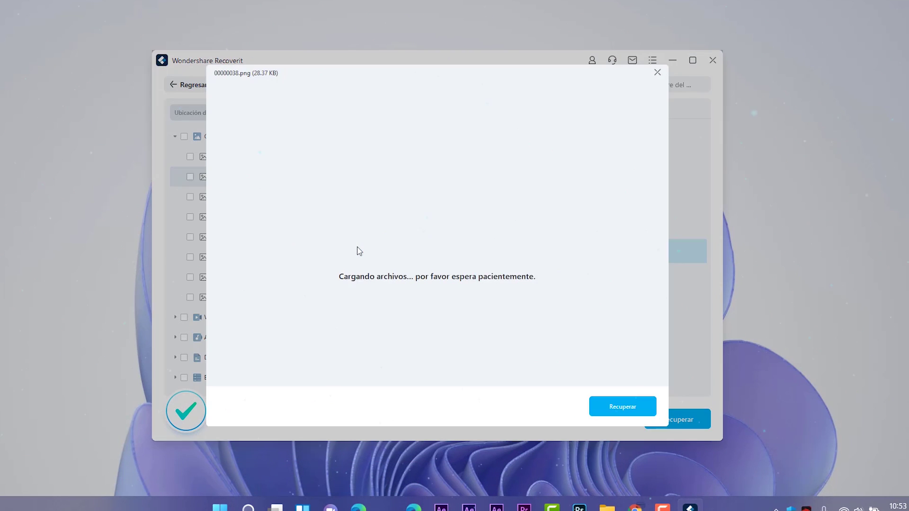
click(655, 74)
scroll(356, 265, down, 10)
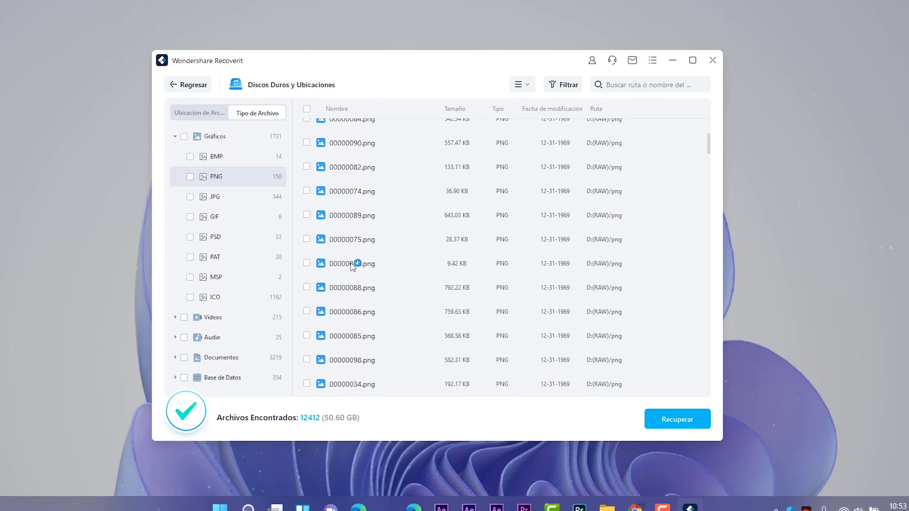
double_click(357, 262)
click(657, 73)
scroll(365, 296, down, 10)
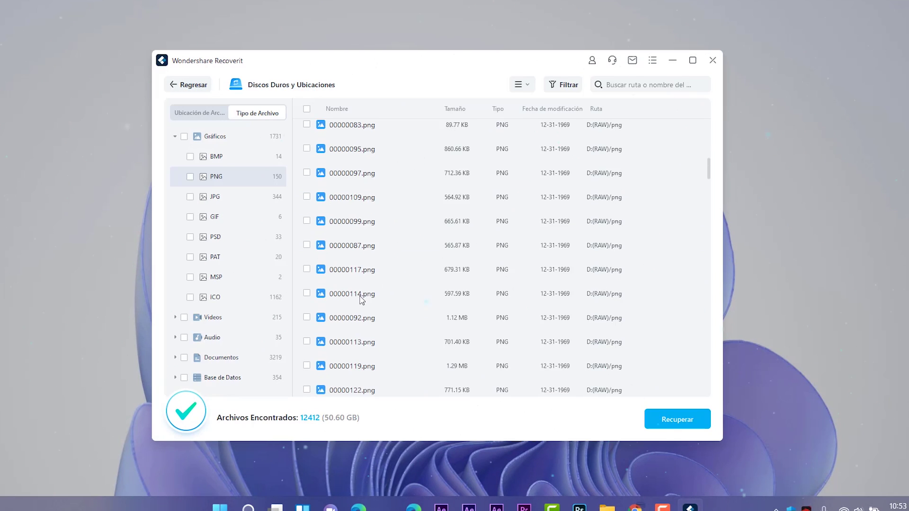
double_click(349, 282)
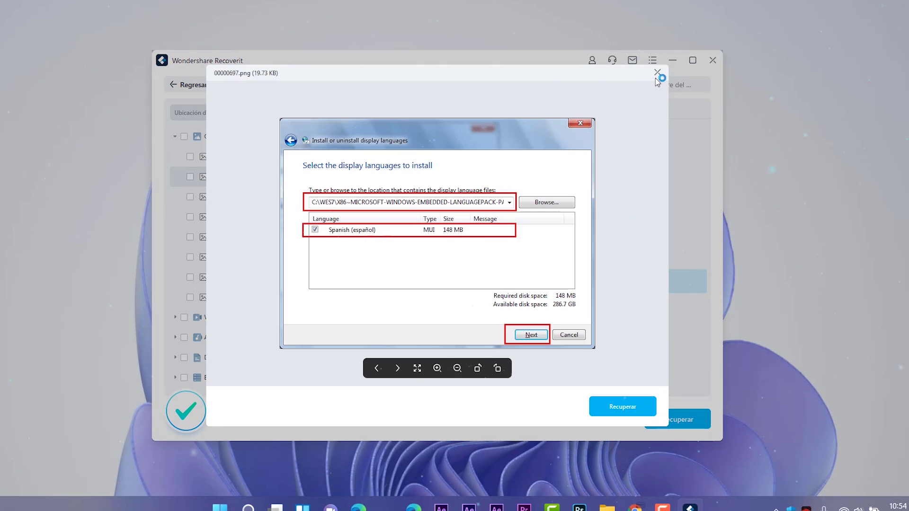
click(658, 73)
- List the found JPG files and preview 00000124.jpg and one more image further down, closing each preview
click(217, 197)
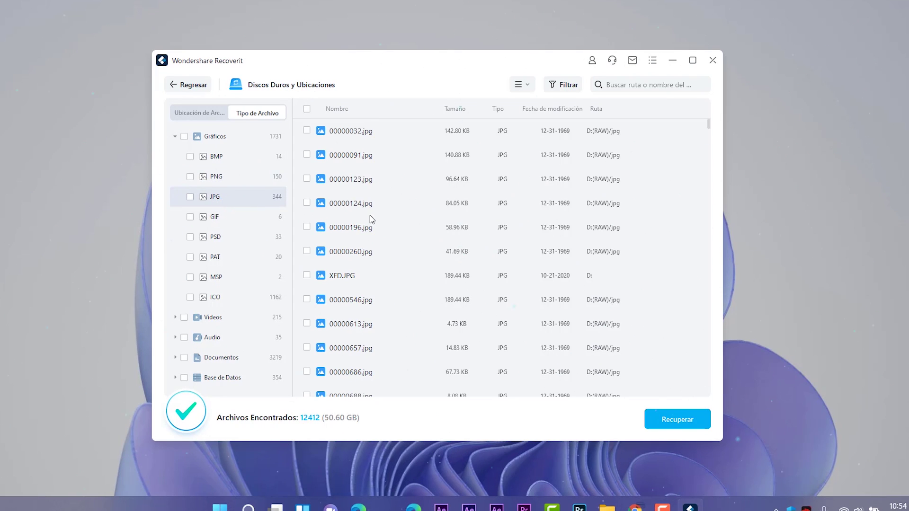
double_click(350, 206)
click(657, 72)
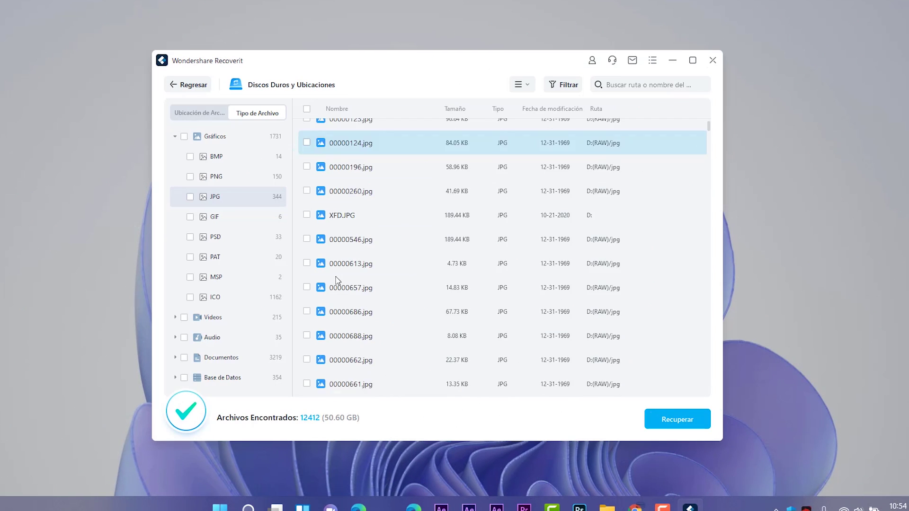
scroll(355, 276, down, 3)
double_click(361, 267)
click(657, 72)
- Mark all JPG and PNG files under Gráficos for recovery
click(190, 196)
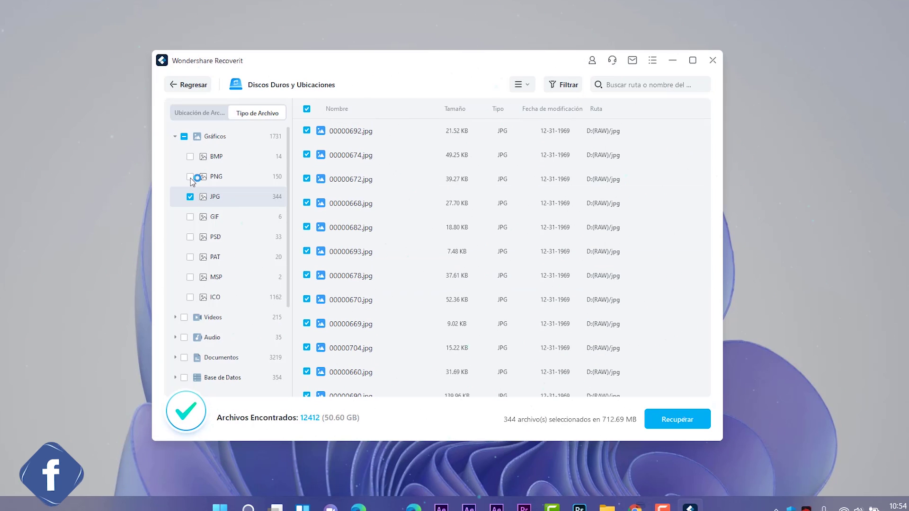
click(190, 177)
- List the MP4 files under Videos, preview 00001317.mp4 and close the preview
scroll(258, 221, down, 3)
click(216, 236)
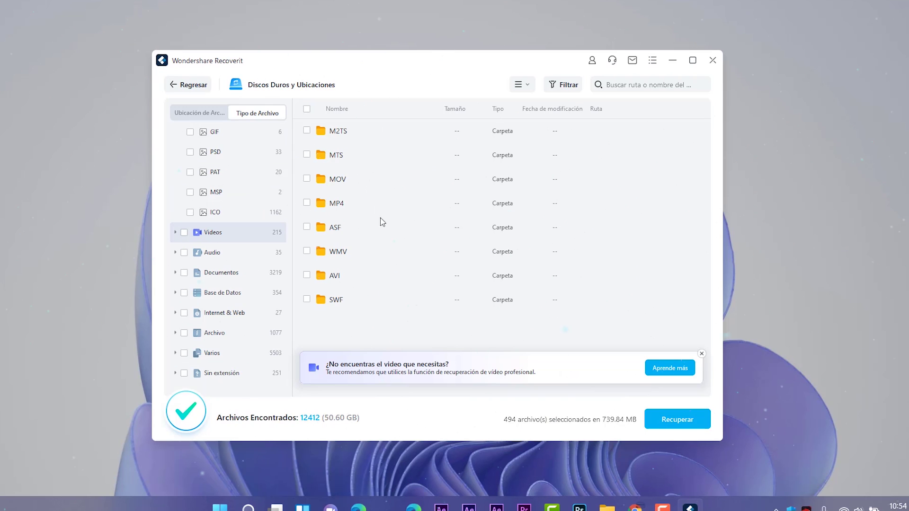
click(175, 233)
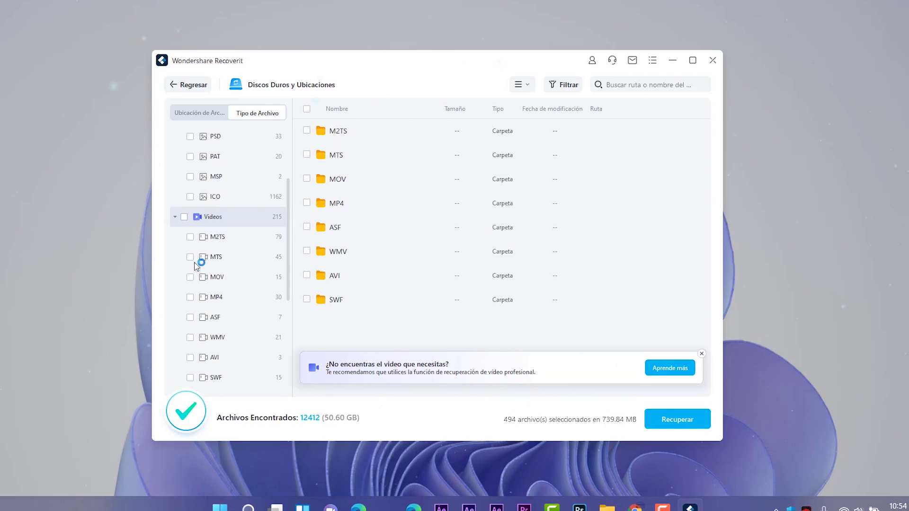
click(228, 297)
scroll(367, 239, down, 5)
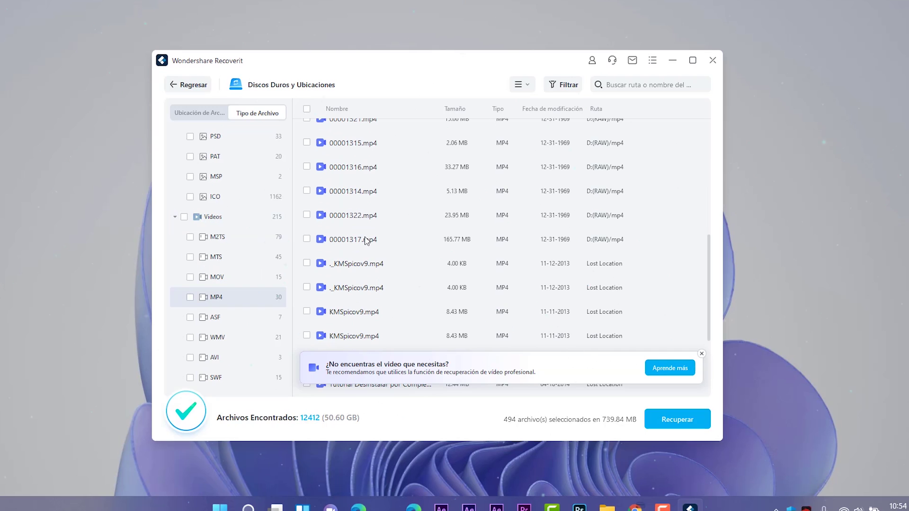
double_click(362, 241)
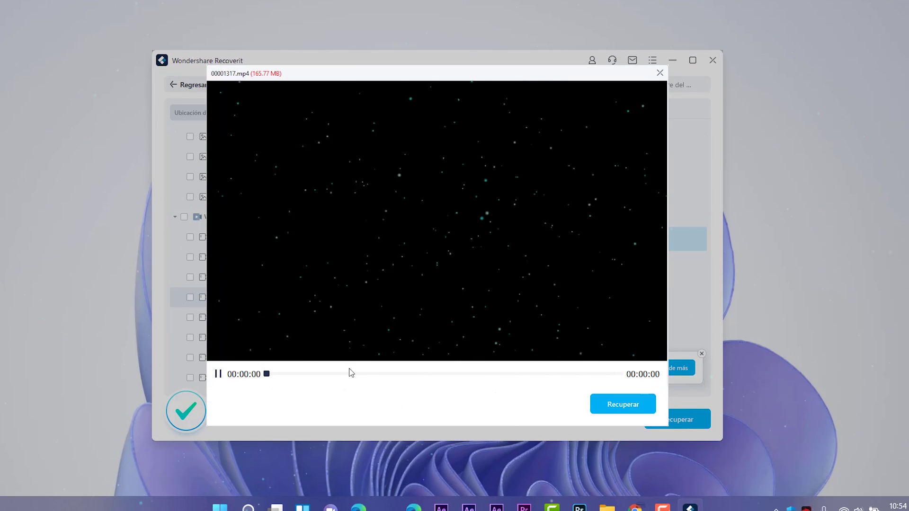
click(349, 374)
click(659, 73)
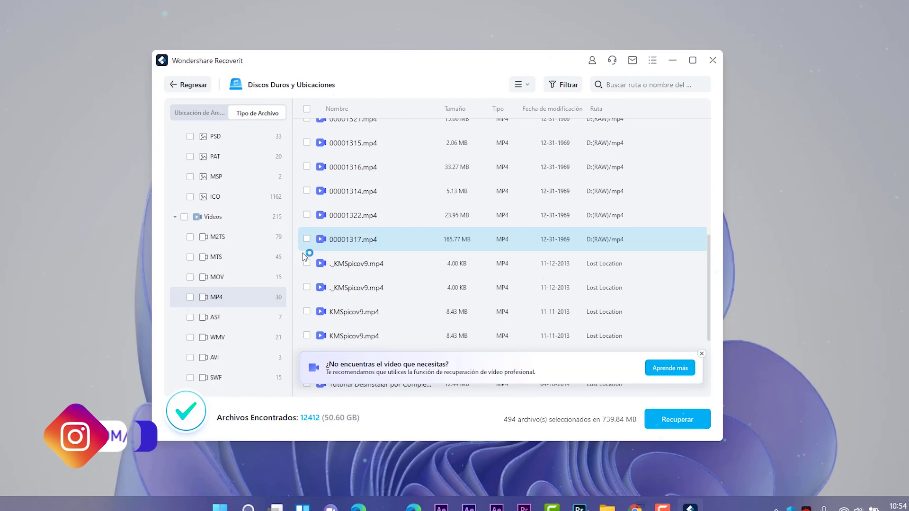
- Mark the videos 00001317.mp4, 00001322.mp4 and 00001314.mp4 for recovery
click(306, 239)
click(307, 214)
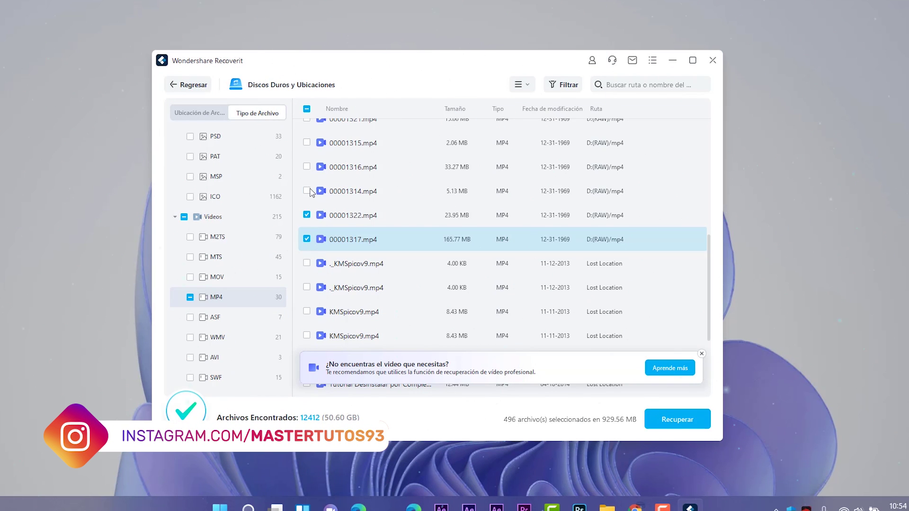
click(307, 191)
- List the PDF files under Documentos, preview 00001334.pdf, close the preview and mark that file for recovery
scroll(199, 246, down, 3)
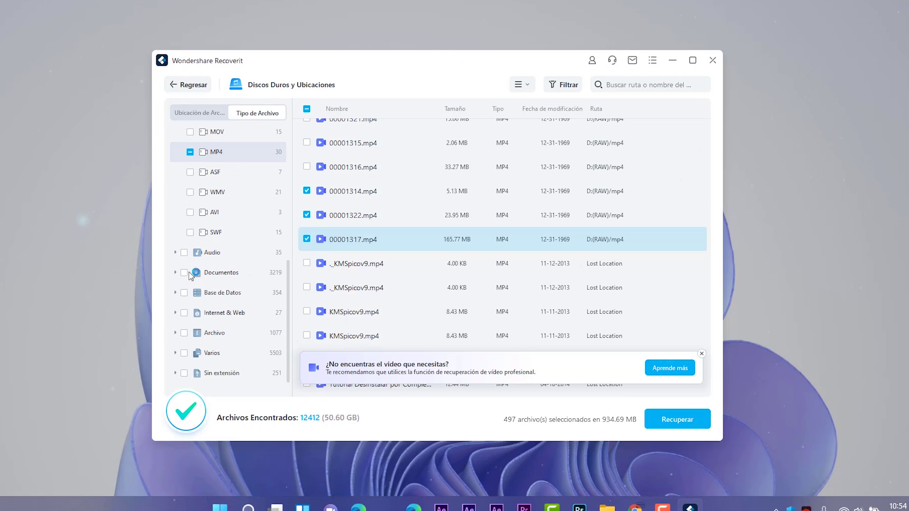
click(176, 274)
scroll(220, 313, down, 5)
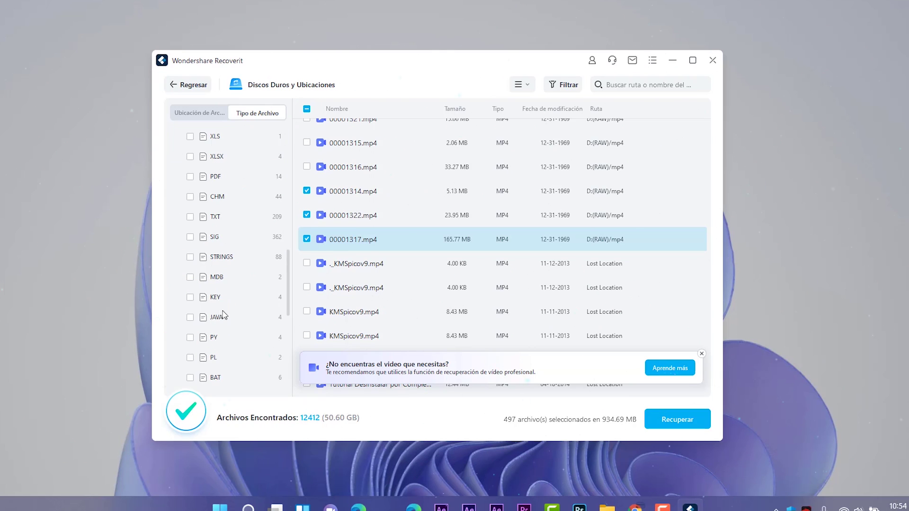
click(225, 178)
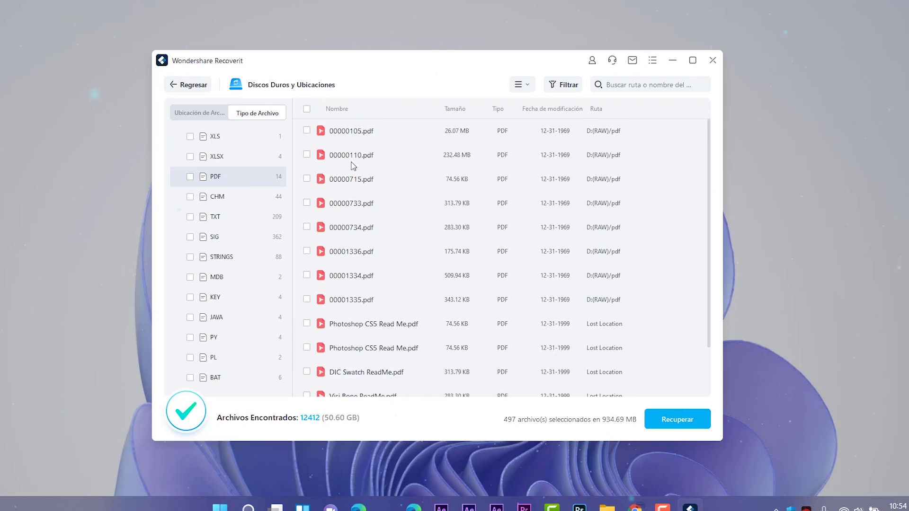
double_click(353, 246)
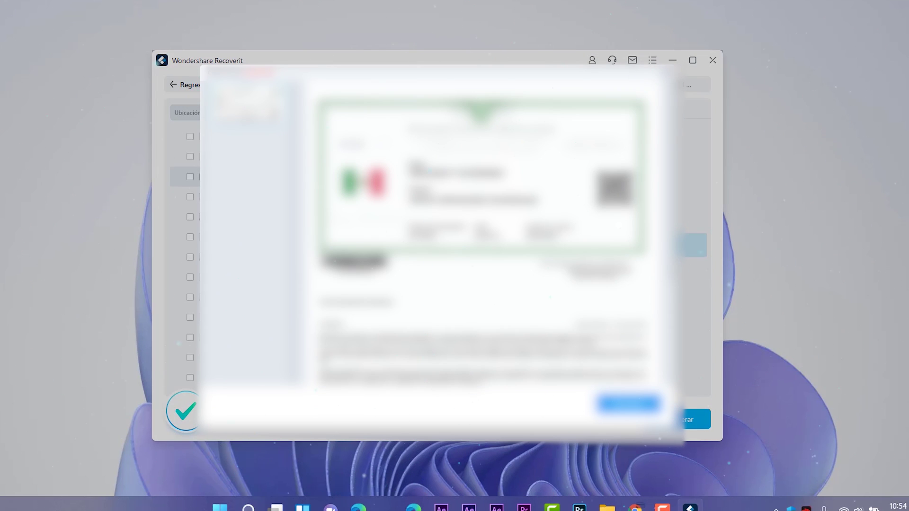
key(Escape)
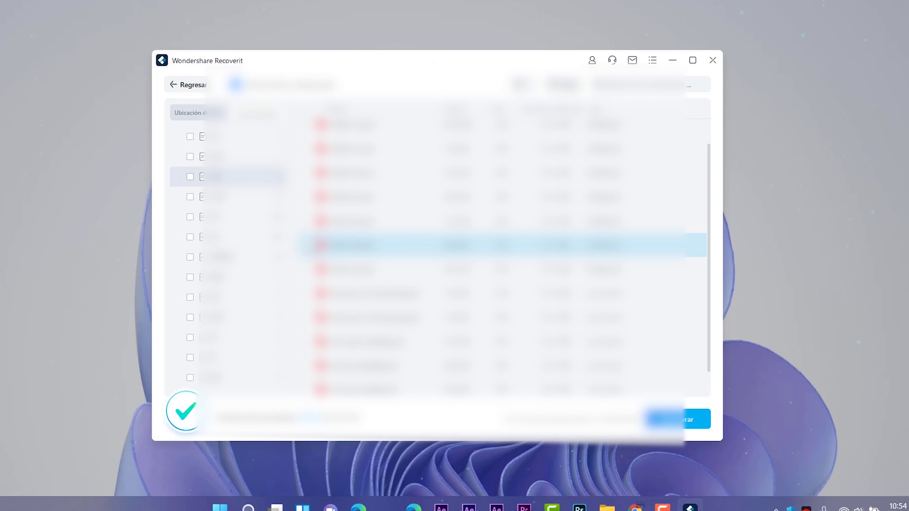
scroll(263, 243, down, 5)
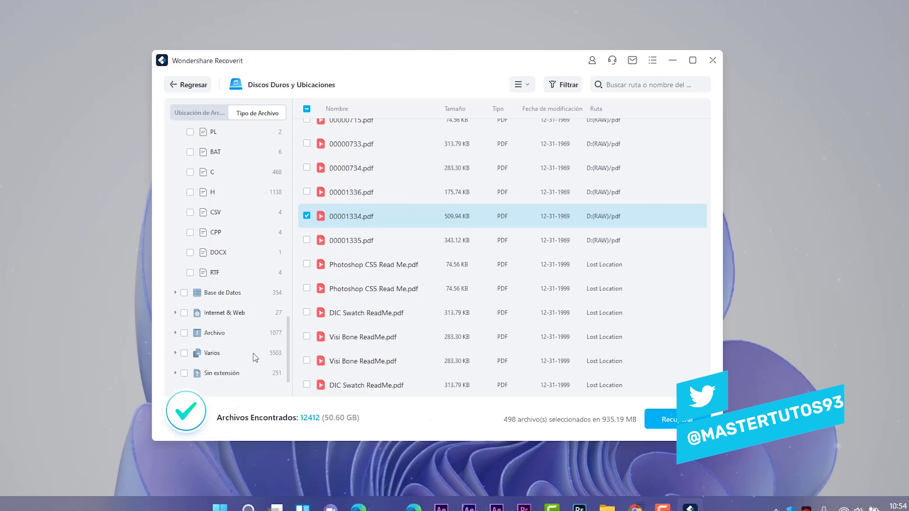
- Recover all marked files, choosing Disco local (C:) as the location to save them
scroll(273, 273, up, 5)
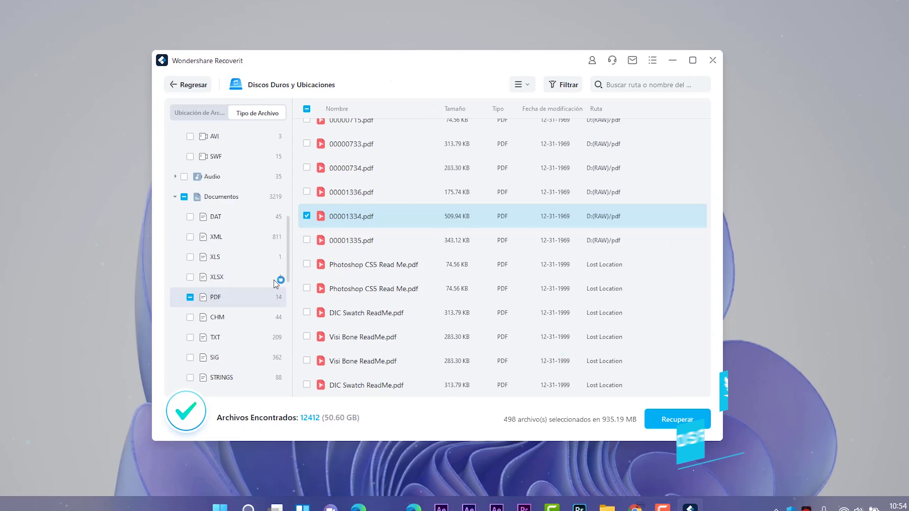
scroll(271, 269, up, 3)
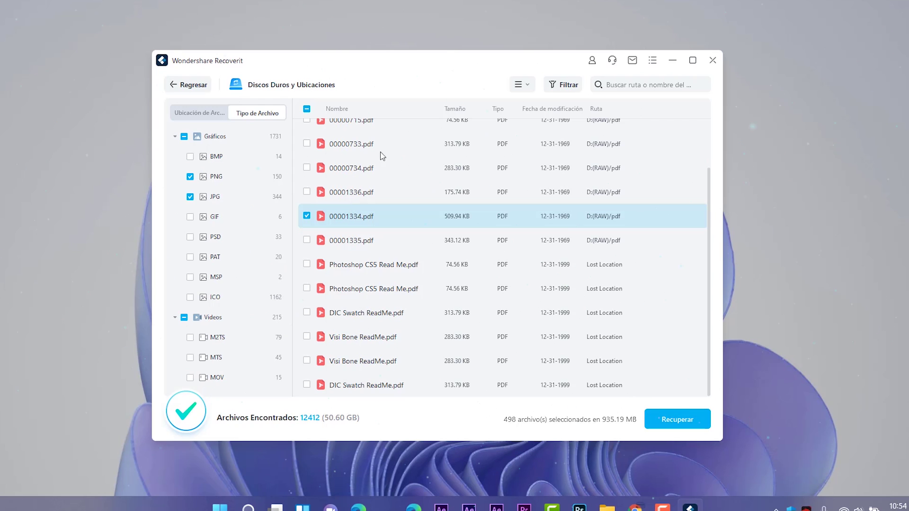
click(665, 418)
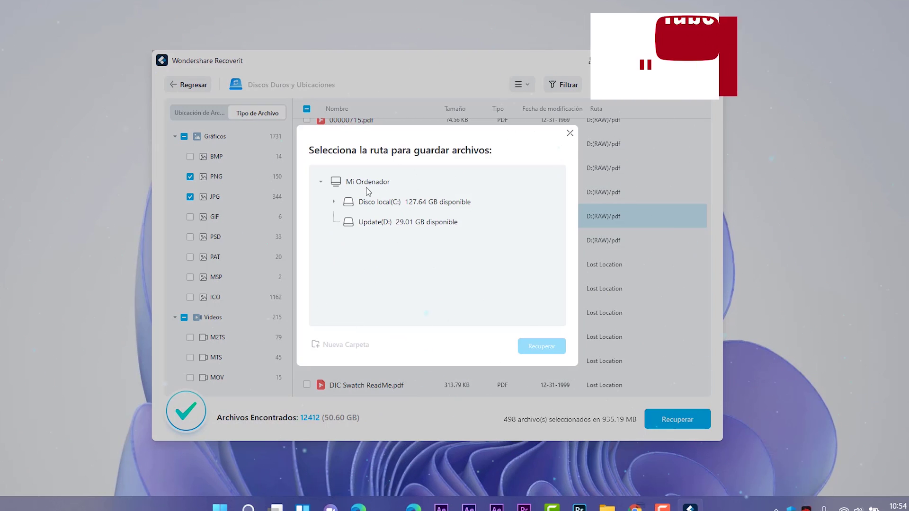
click(385, 203)
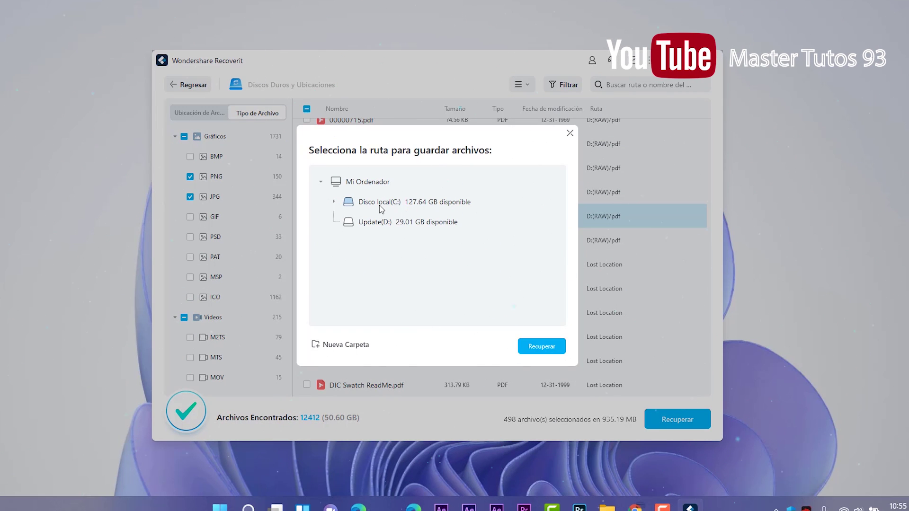
click(381, 209)
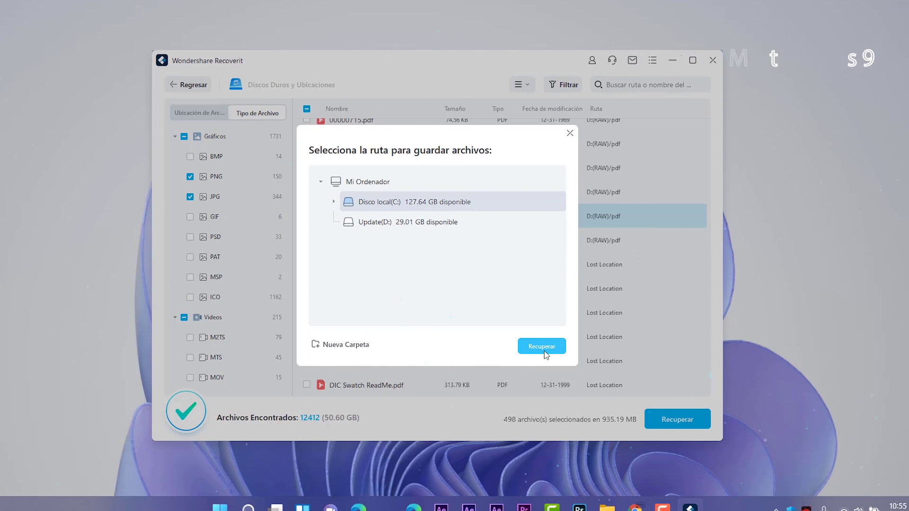
click(542, 347)
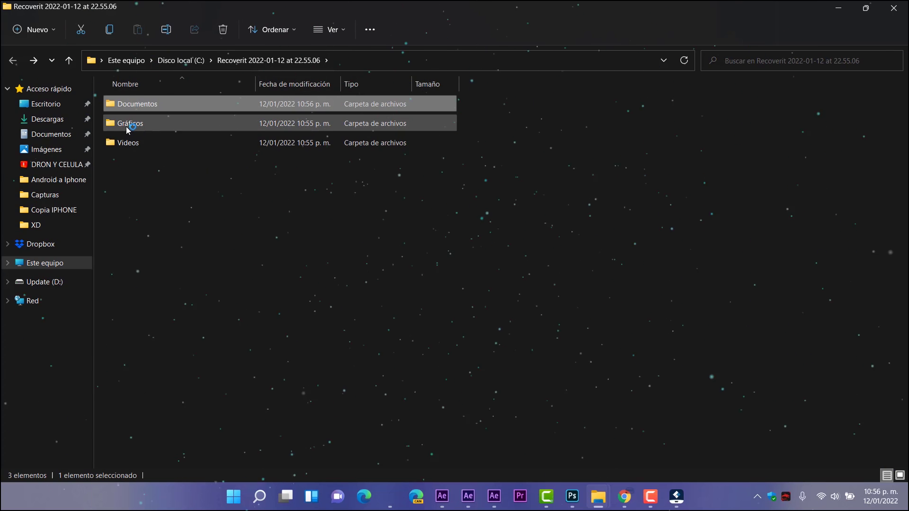
- Open the Gráficos folder's JPG subfolder in the recovery folder on C: and look through the recovered images
double_click(131, 124)
click(135, 103)
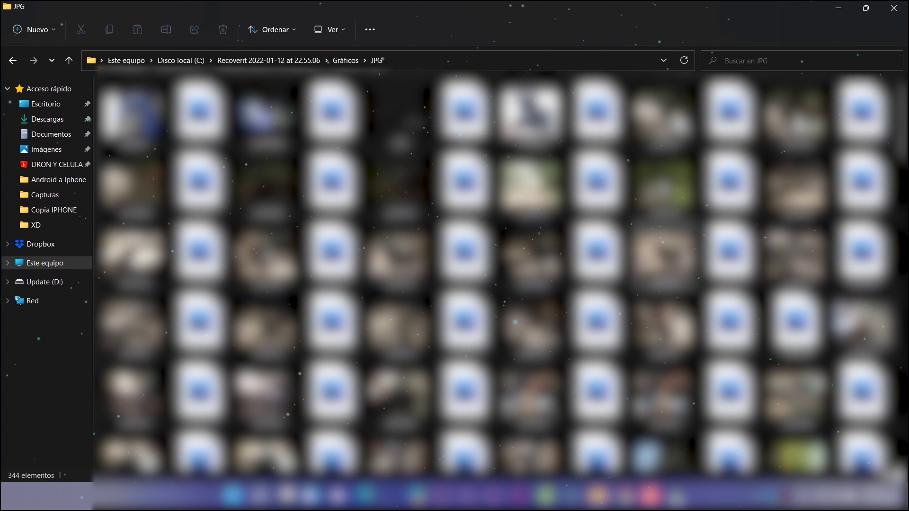
scroll(497, 274, down, 5)
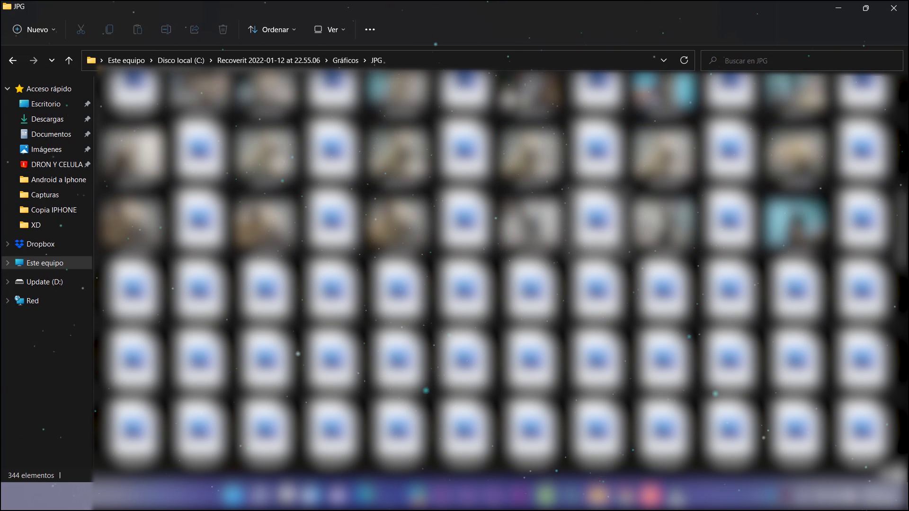
scroll(497, 270, down, 5)
scroll(497, 270, down, 5)
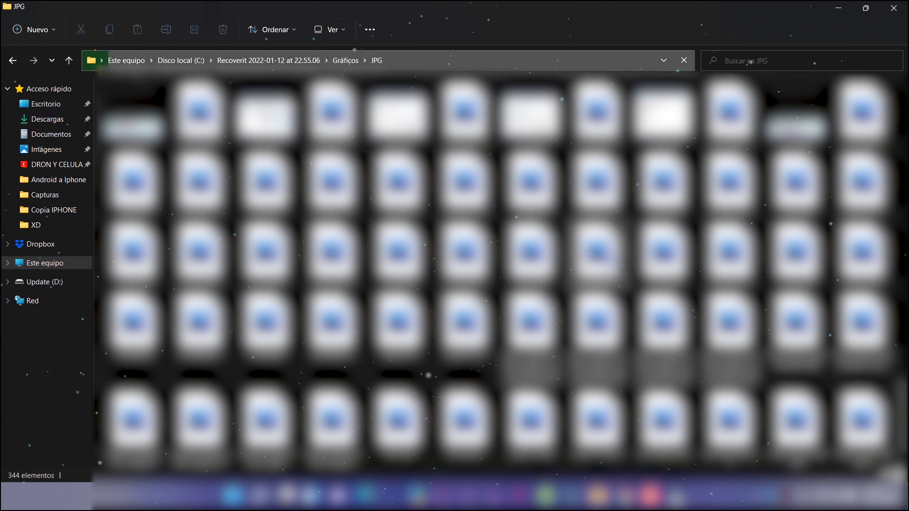
scroll(497, 270, down, 2)
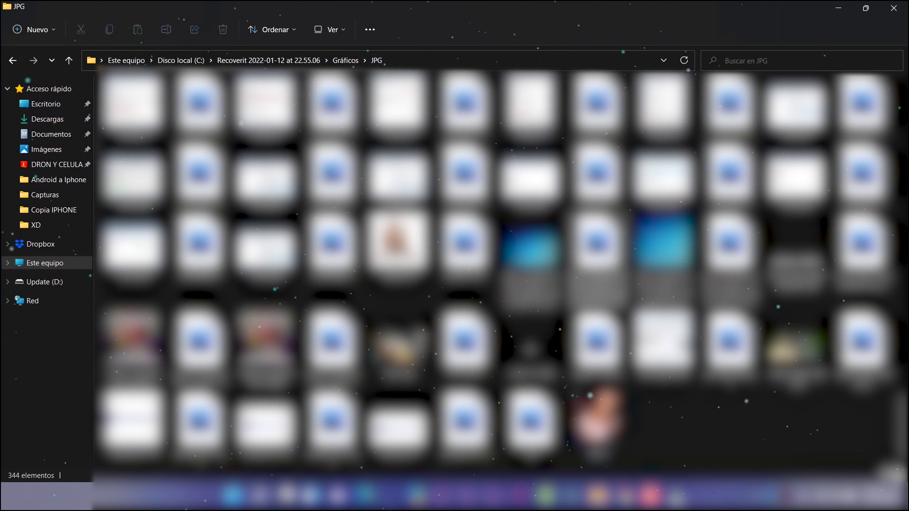
- Open the PNG subfolder of Gráficos and look through the recovered PNG images
key(alt+Up)
double_click(146, 138)
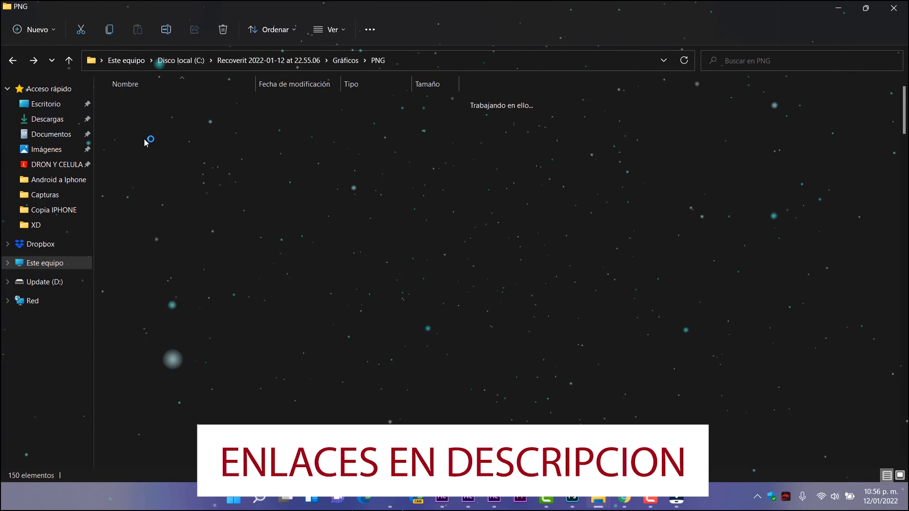
scroll(497, 239, down, 3)
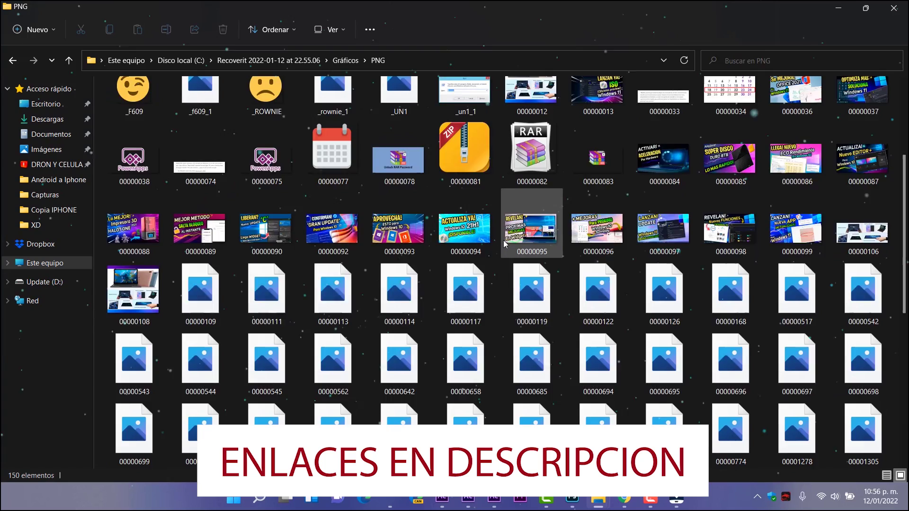
scroll(504, 240, down, 9)
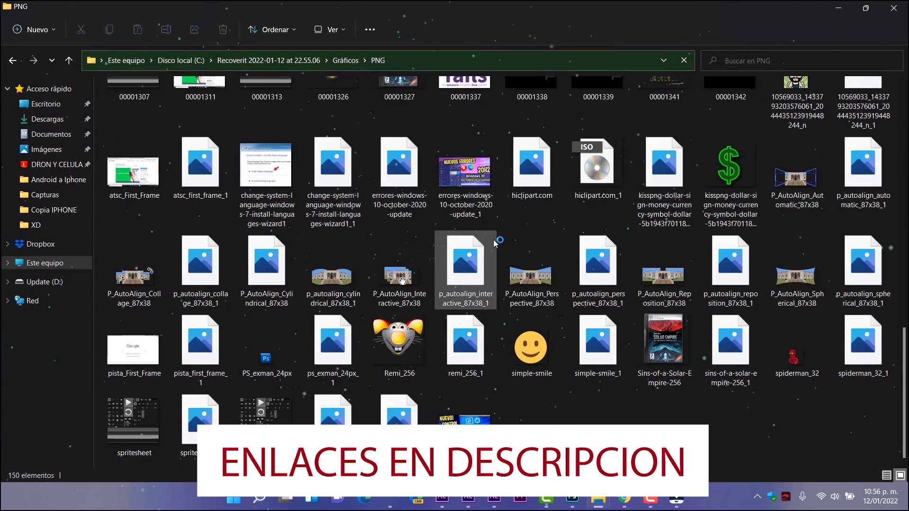
- Open the recovered Videos folder's MP4 subfolder, play the video 00001314, close the player and leave the subfolder
key(alt+Up)
key(alt+Up)
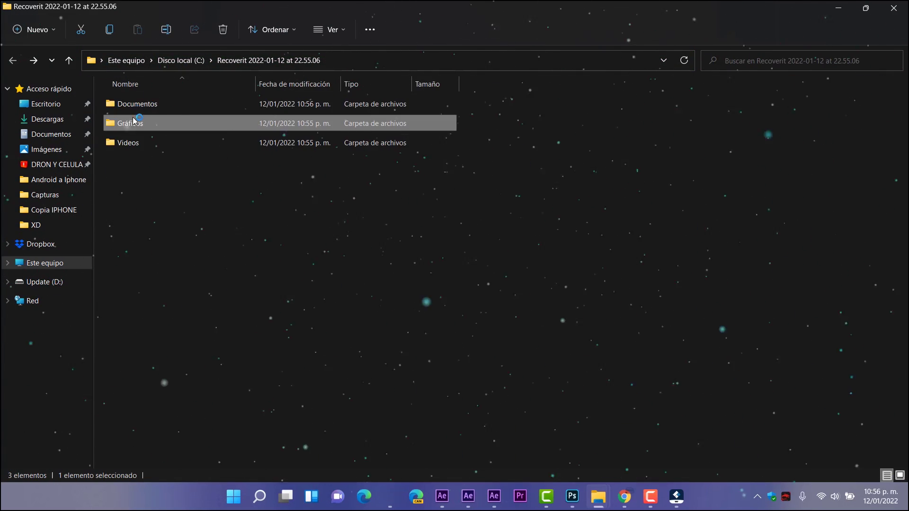
double_click(137, 142)
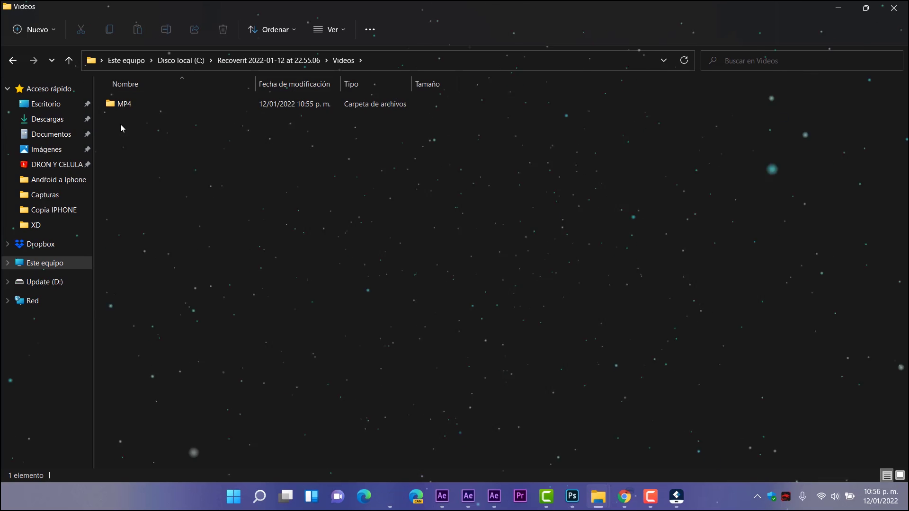
double_click(125, 105)
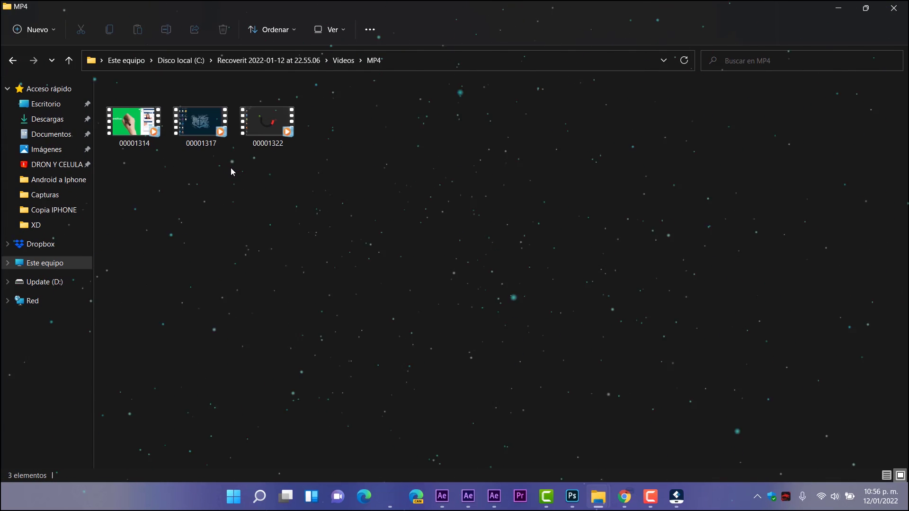
click(132, 127)
double_click(132, 127)
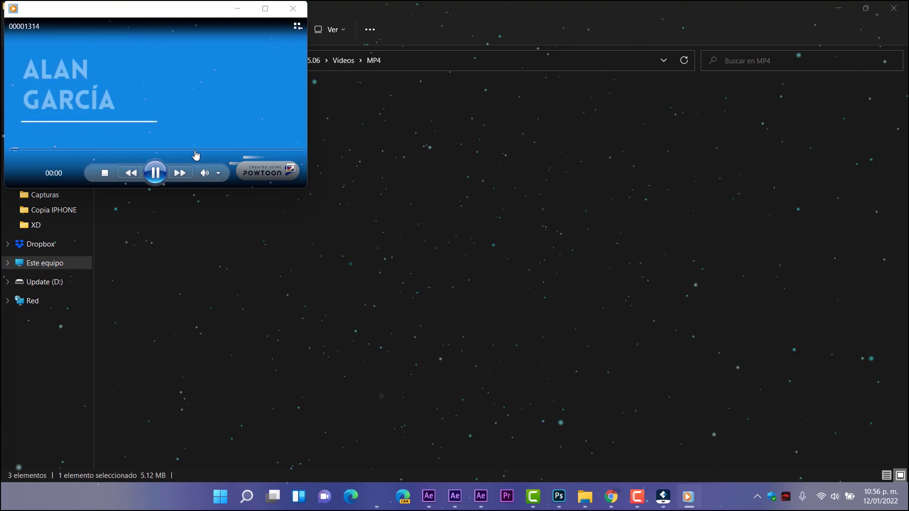
click(293, 8)
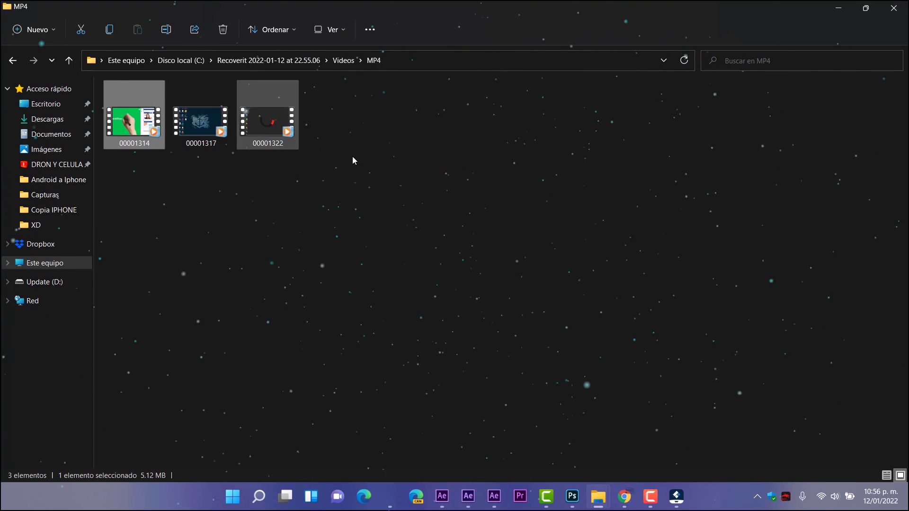
key(alt+Up)
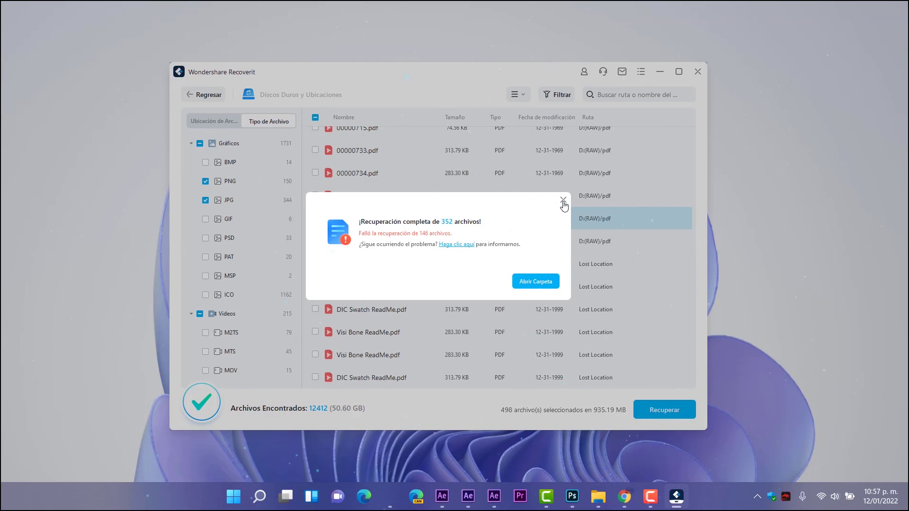
- Dismiss the recovery summary in Recoverit and return to the main page, abandoning the current scan results
click(561, 200)
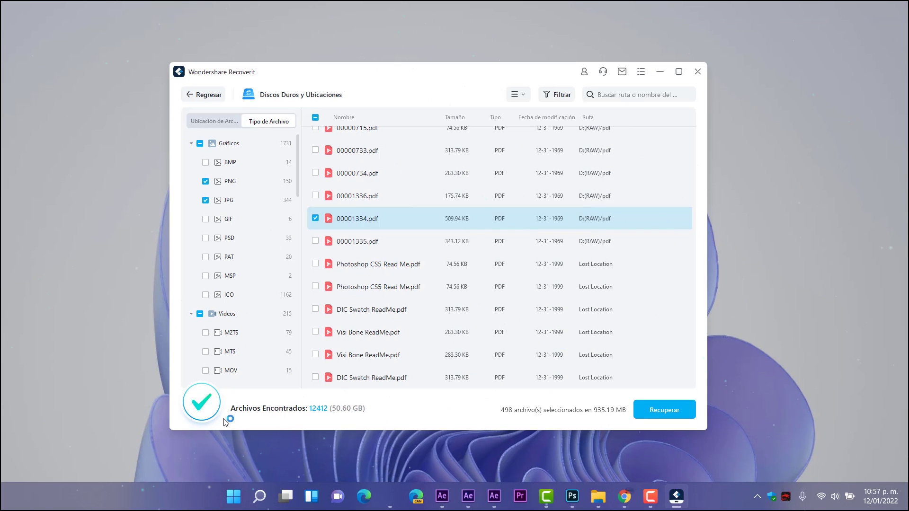
click(204, 96)
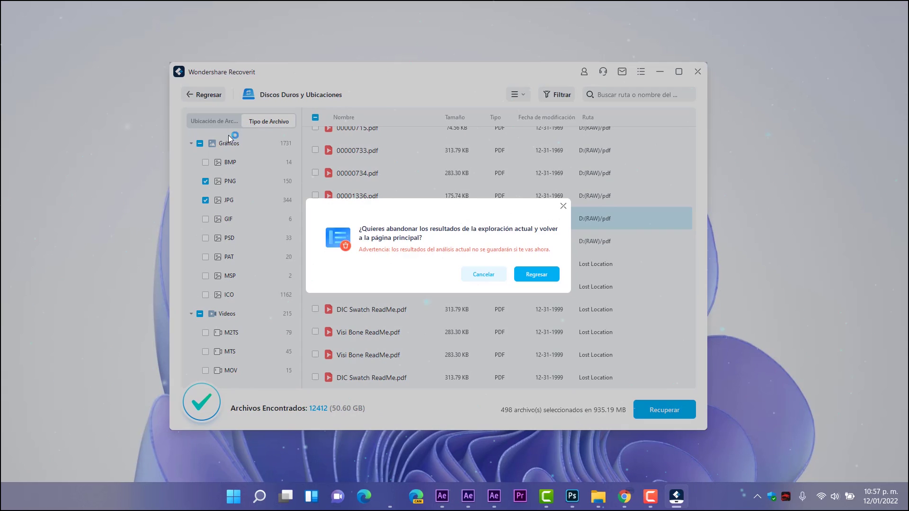
click(539, 280)
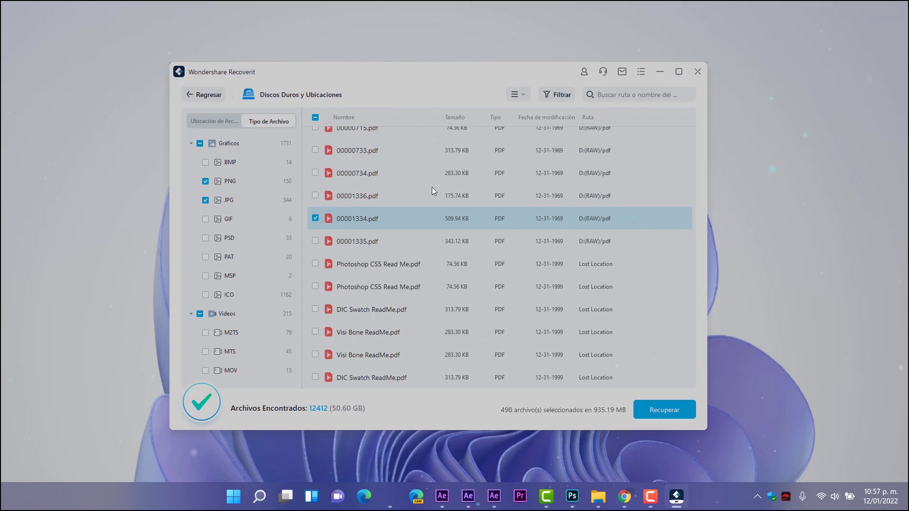